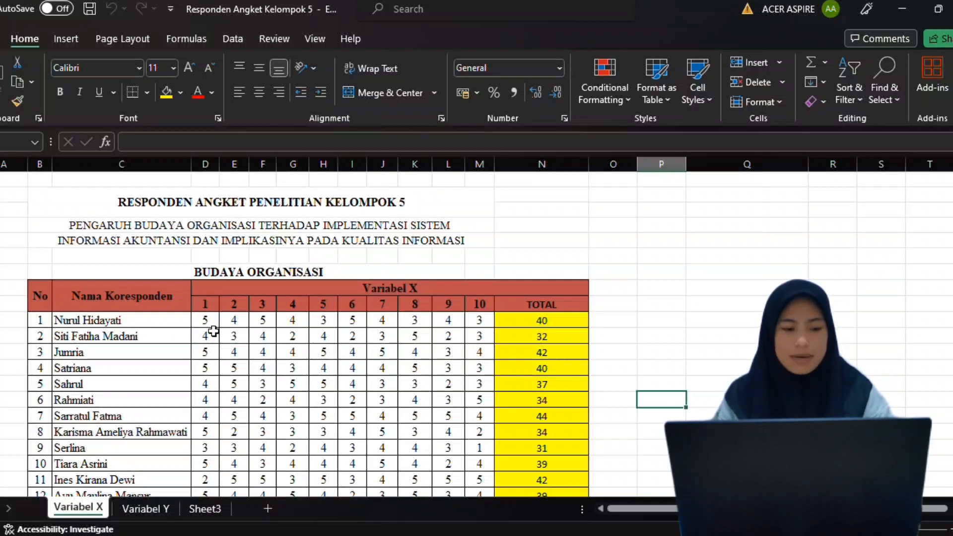
- Copy the Variabel X questionnaire scores and totals from the Excel sheet and paste them into the empty SPSS data grid from the first cell
drag(214, 329, 535, 470)
key(ctrl+c)
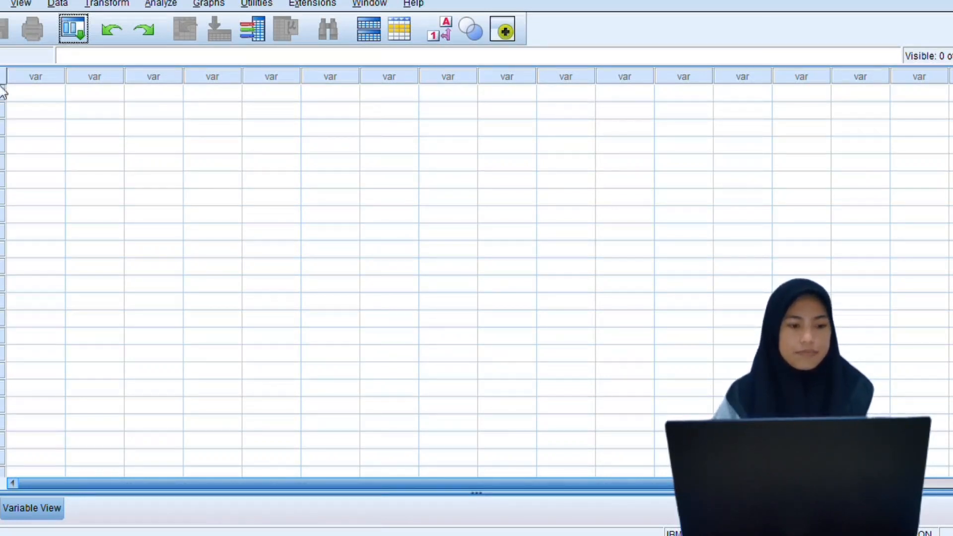
click(19, 96)
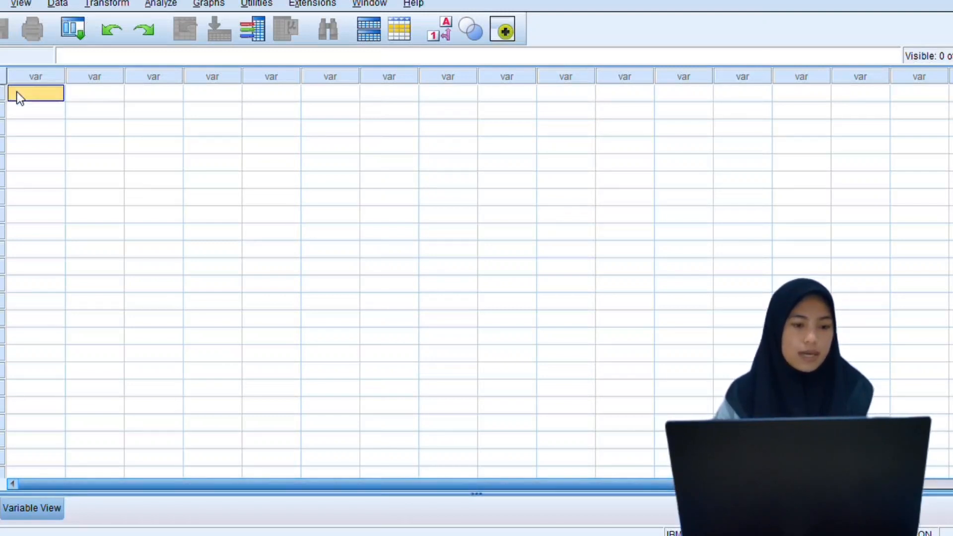
key(ctrl+v)
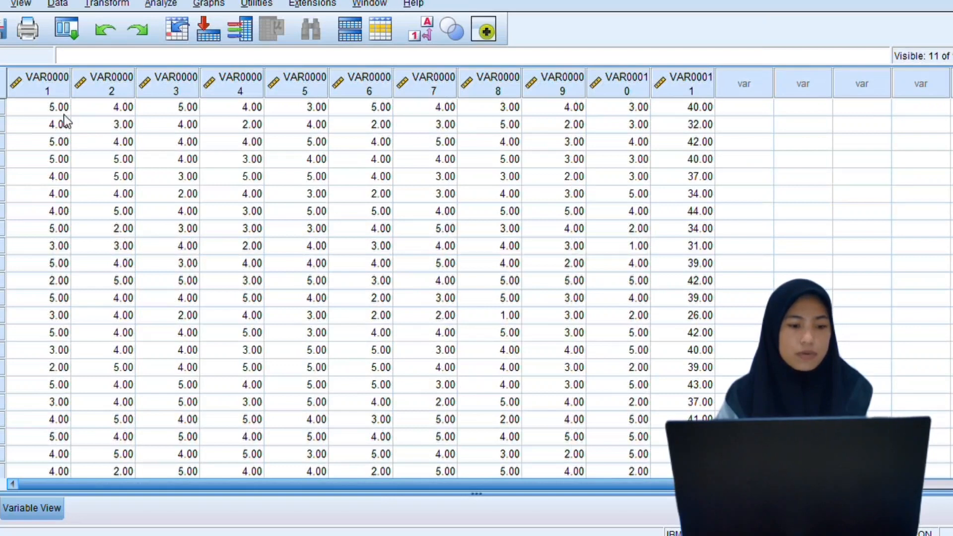
- Rename the first ten variables X01 through X10 and the last one TOTAL
click(19, 510)
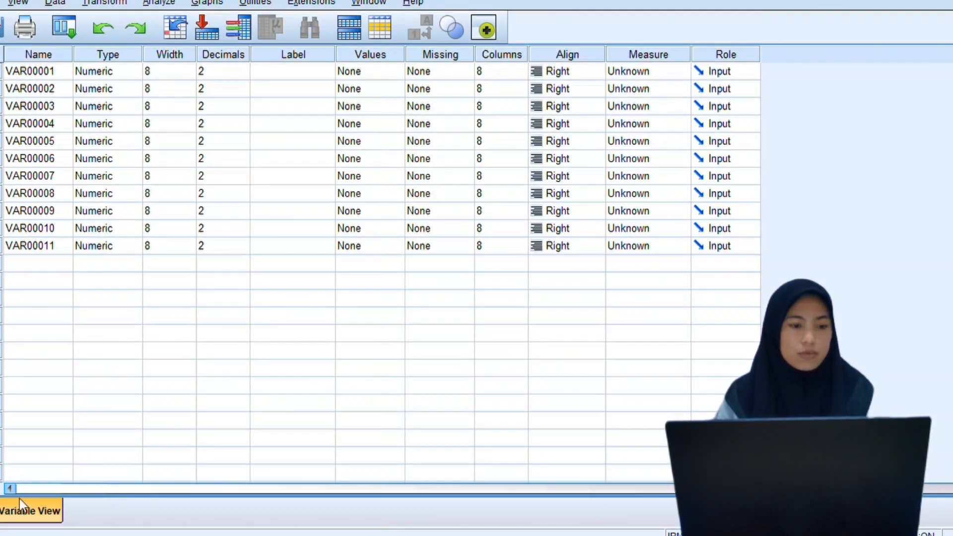
click(54, 52)
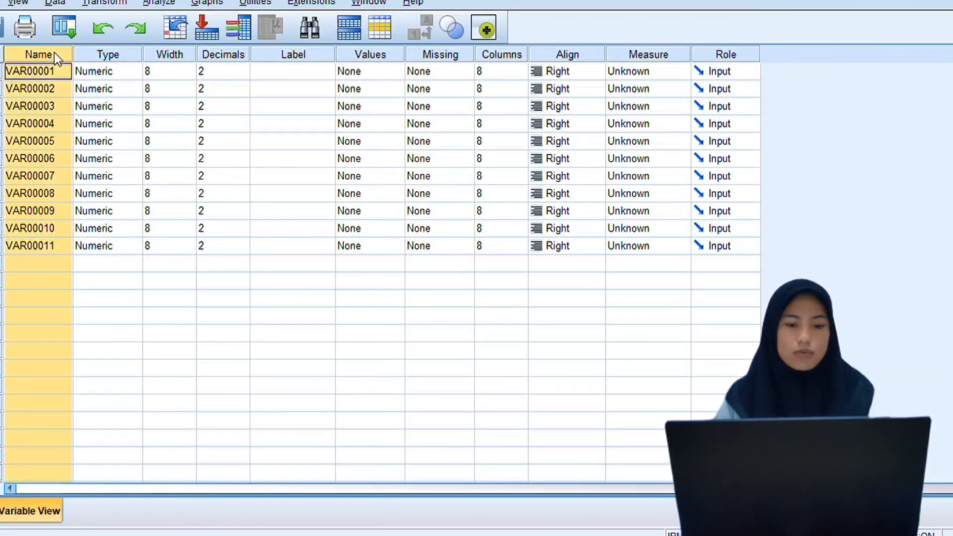
key(ctrl+f)
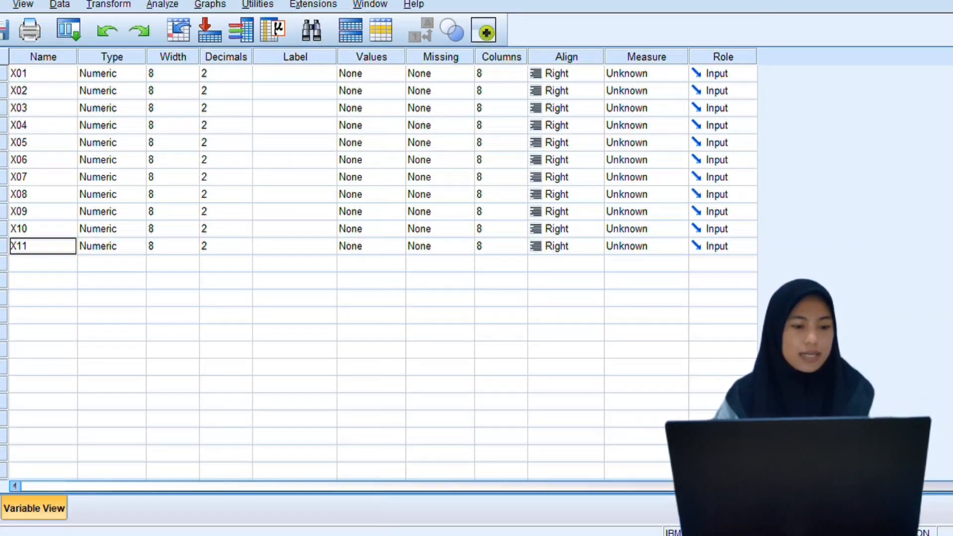
text(TOTAL)
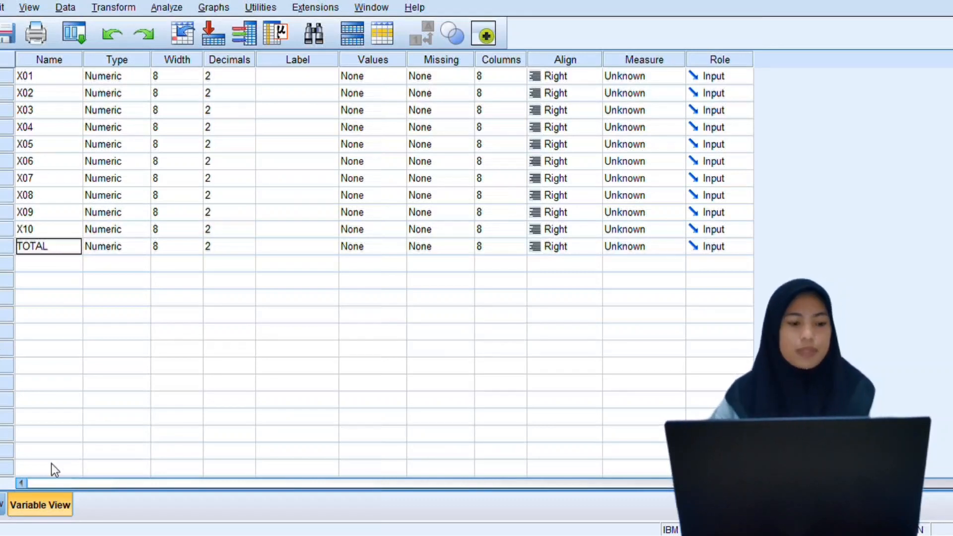
- Run a two-tailed bivariate Pearson correlation on X01 through X10 and TOTAL, and review the correlations table
click(2, 505)
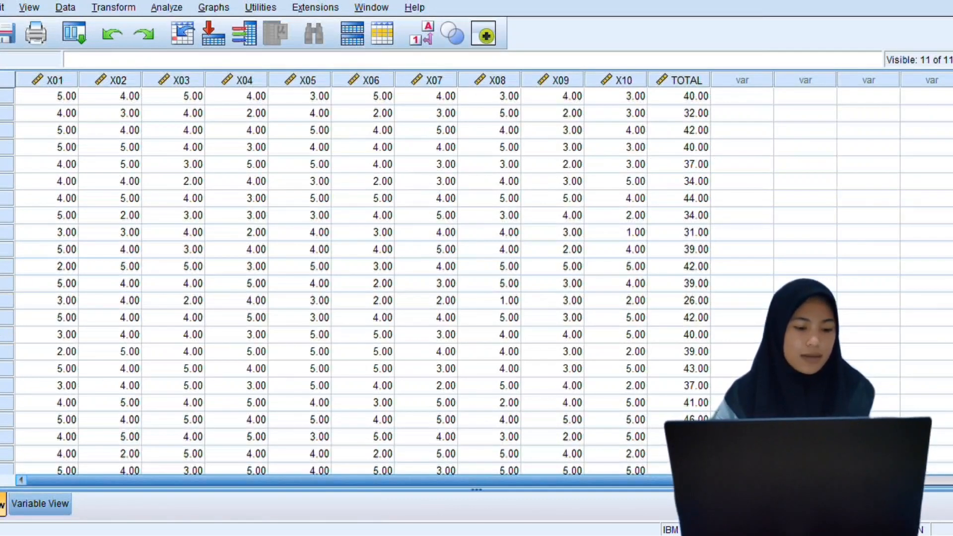
click(171, 7)
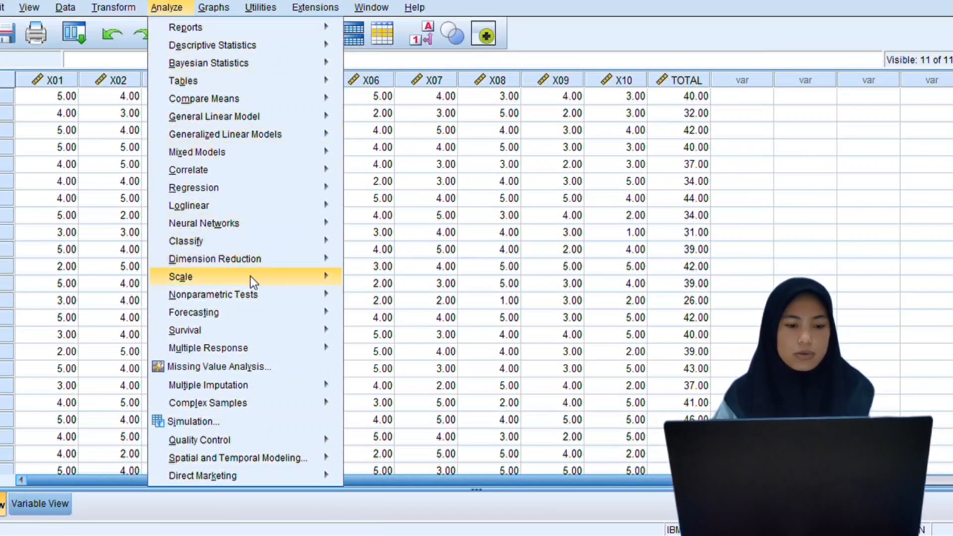
mouse_move(302, 171)
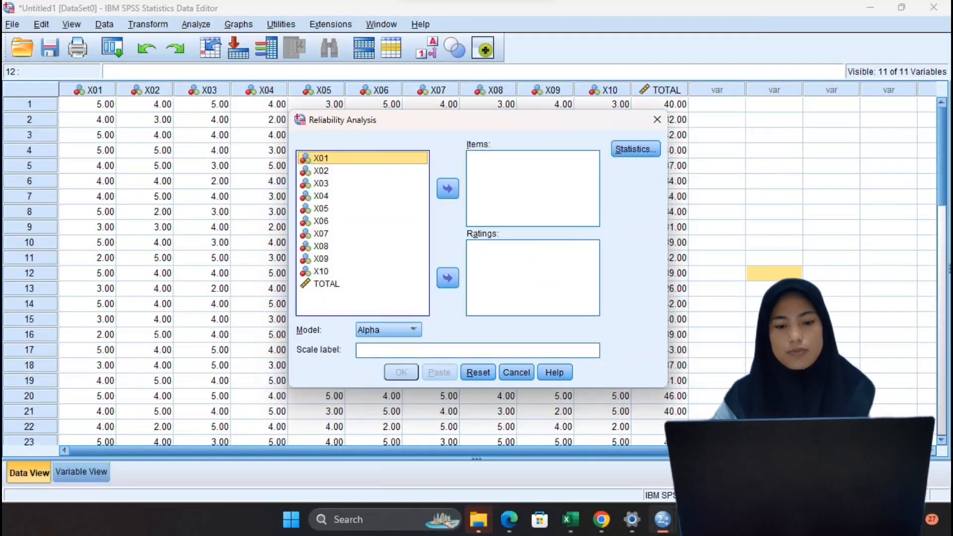
shift+click(321, 271)
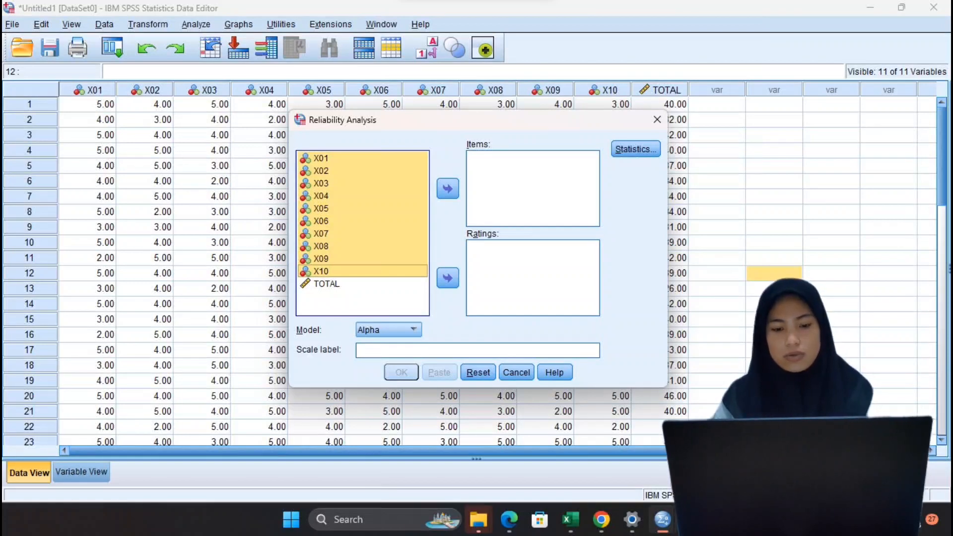
click(448, 188)
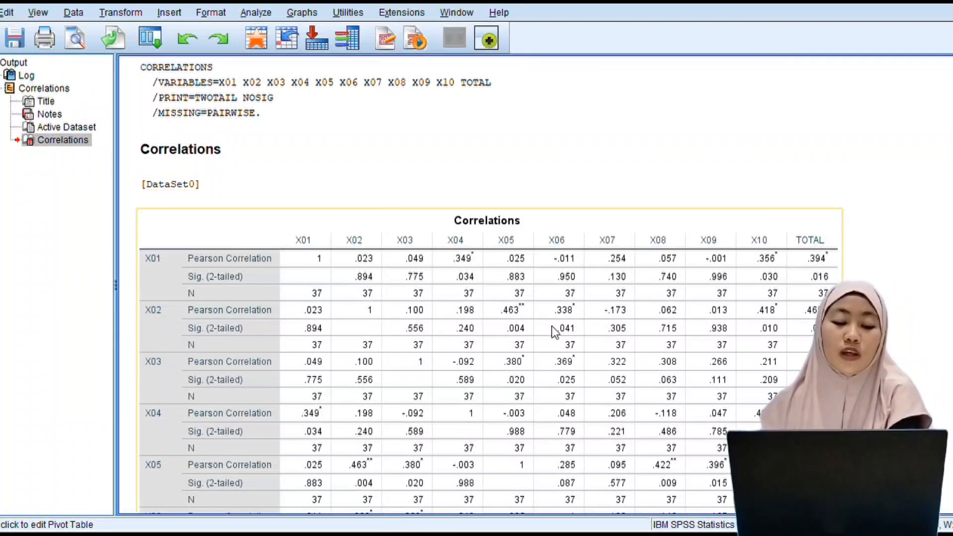
scroll(571, 343, down, 3)
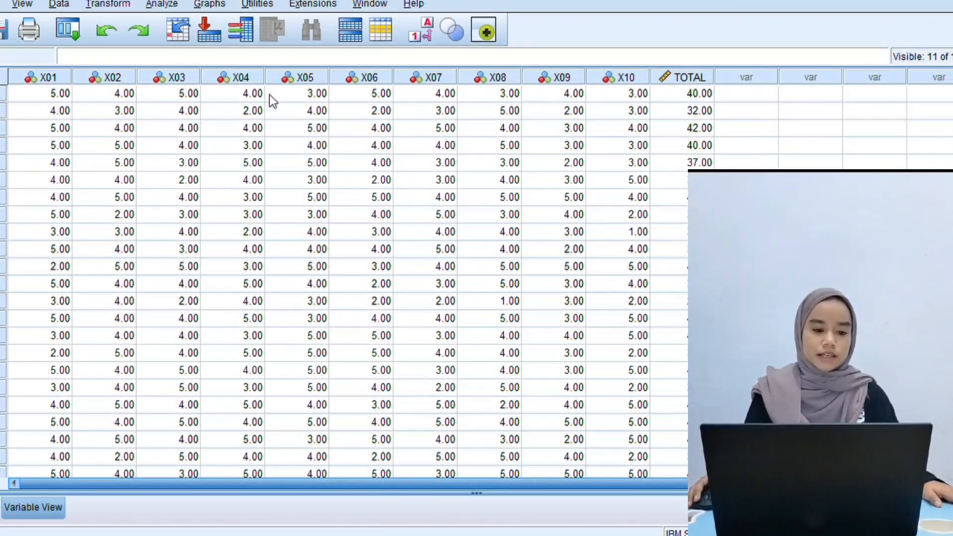
- Set up a reliability analysis with the Alpha model on items X01 through X10 and open its statistics options
click(163, 5)
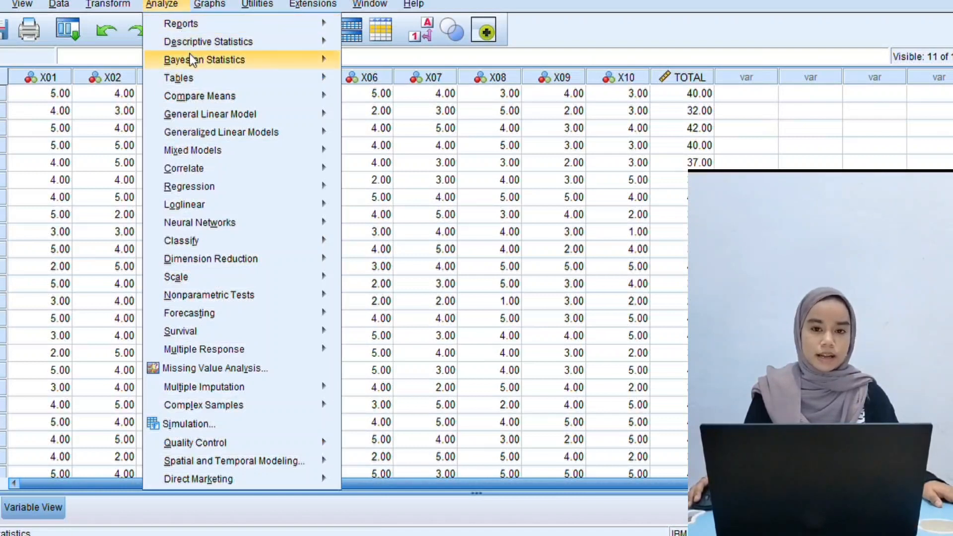
mouse_move(256, 276)
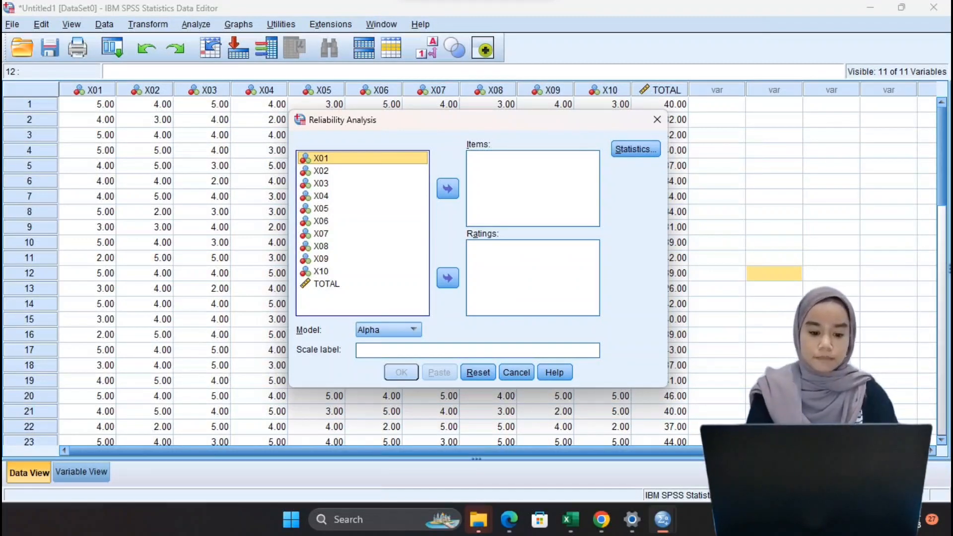
shift+click(321, 272)
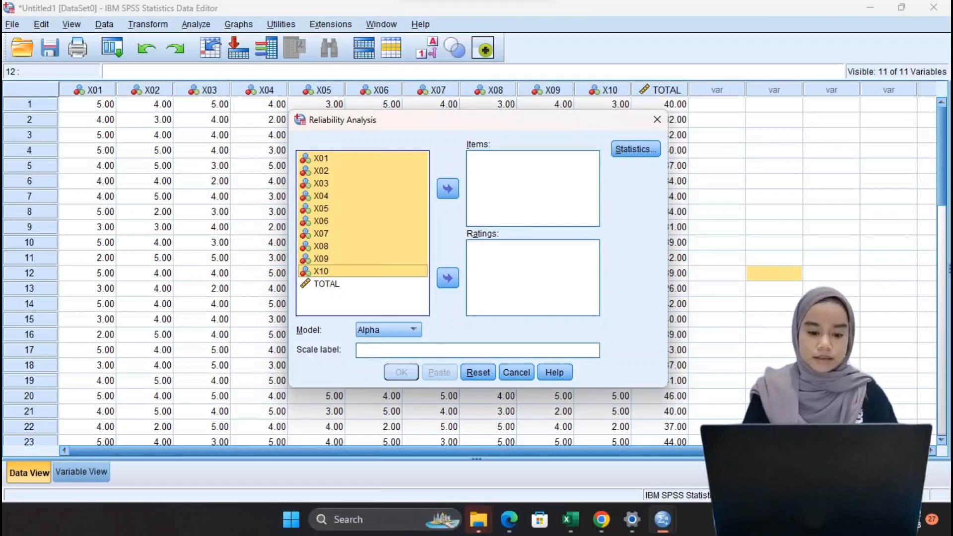
click(448, 189)
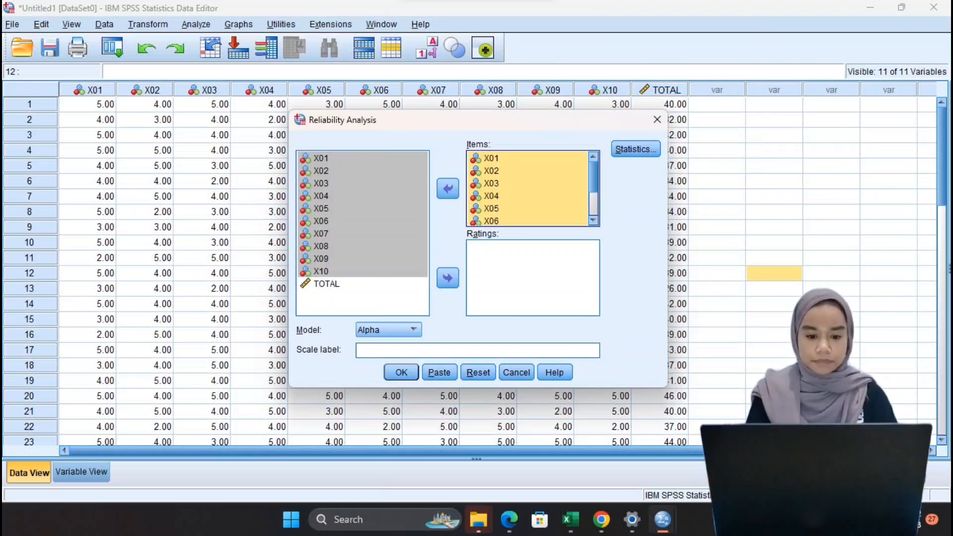
click(636, 149)
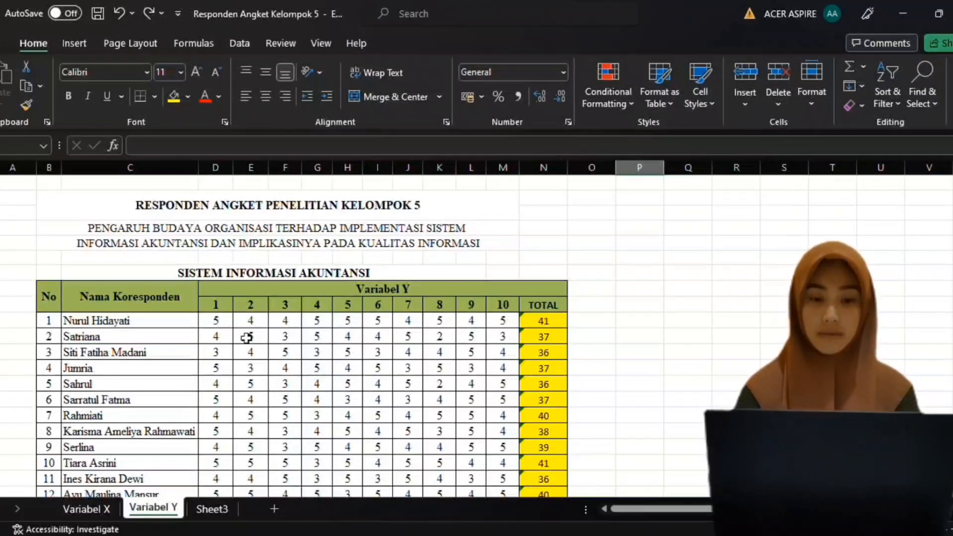
- Copy the Variabel Y scores and totals from the Excel sheet and paste them into an empty SPSS dataset from the first cell
drag(231, 327, 545, 474)
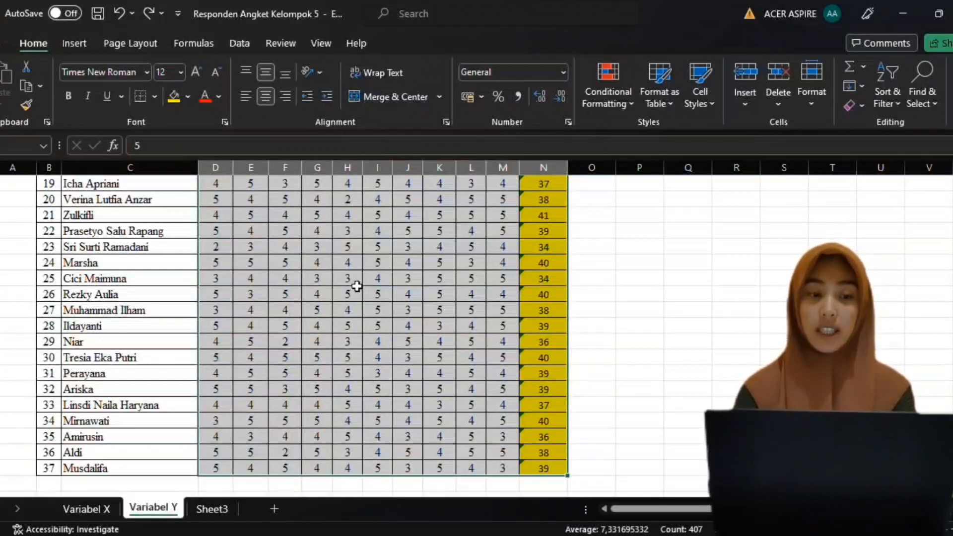
key(ctrl+c)
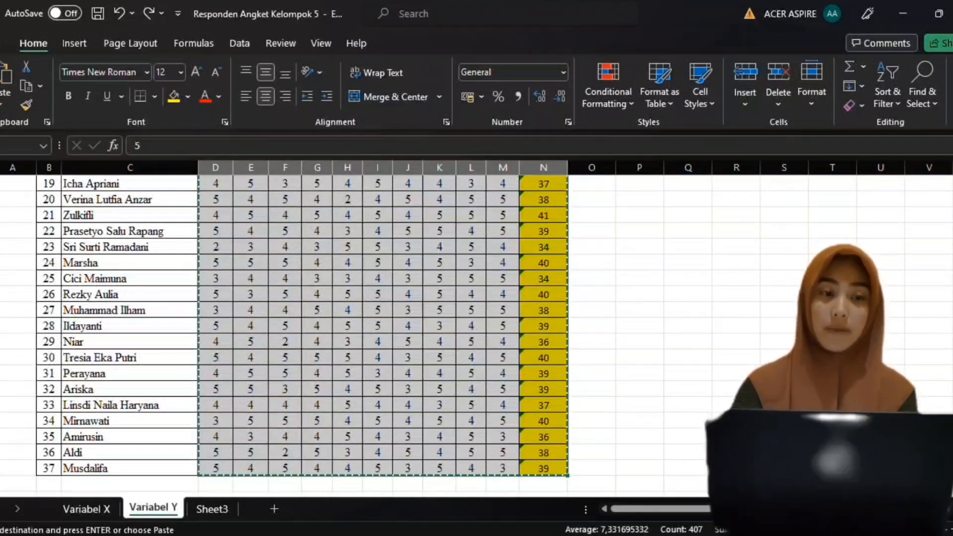
key(alt+Tab)
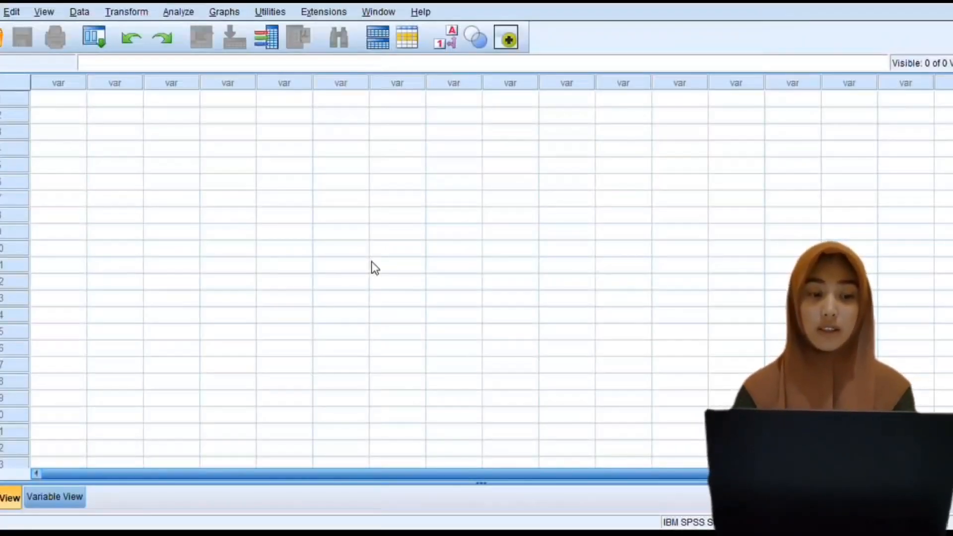
click(77, 98)
key(ctrl+v)
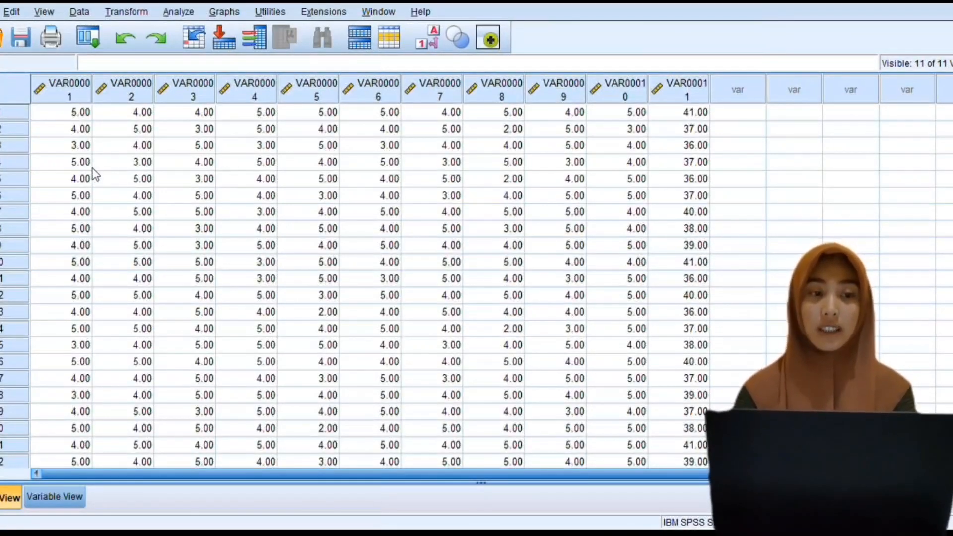
- Rename the first ten pasted variables Y01 through Y10 and the last one TOTAL
click(54, 498)
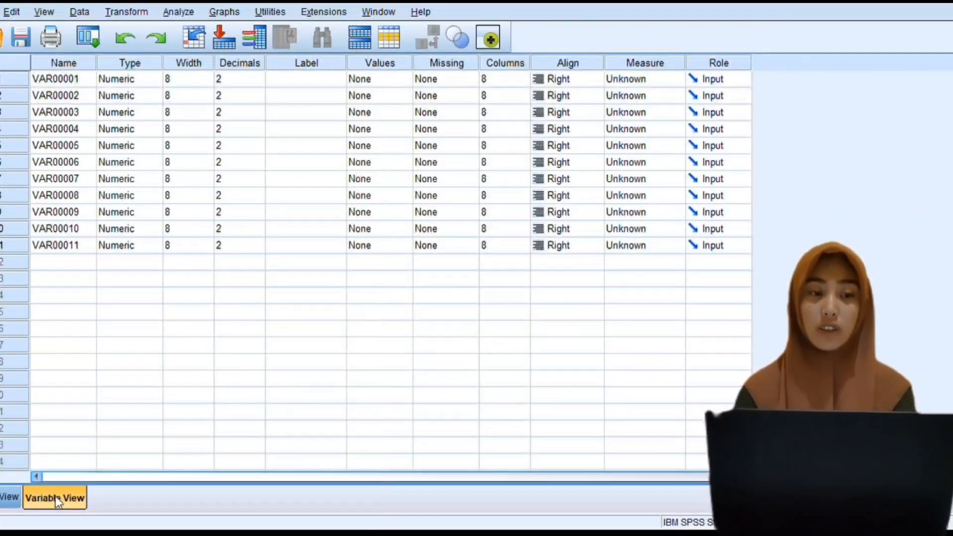
click(68, 63)
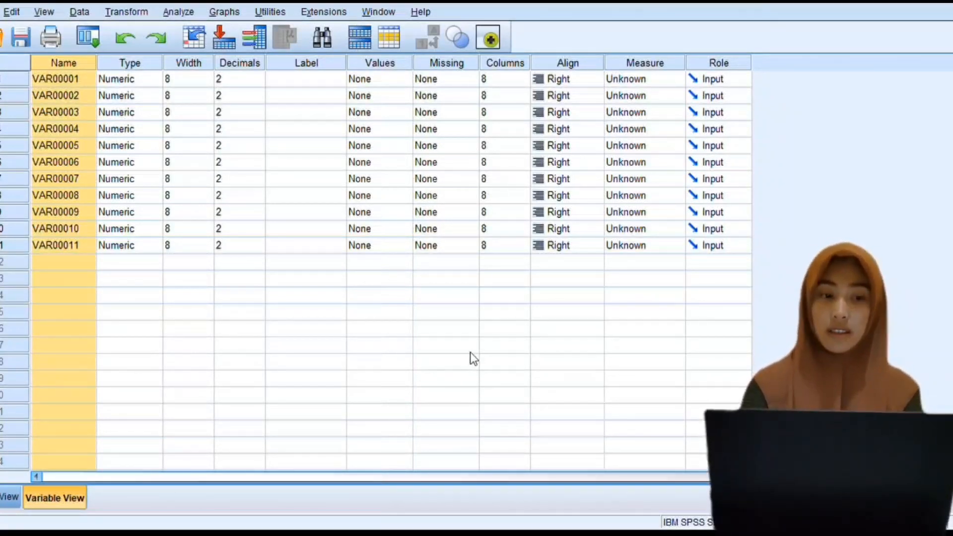
key(ctrl+v)
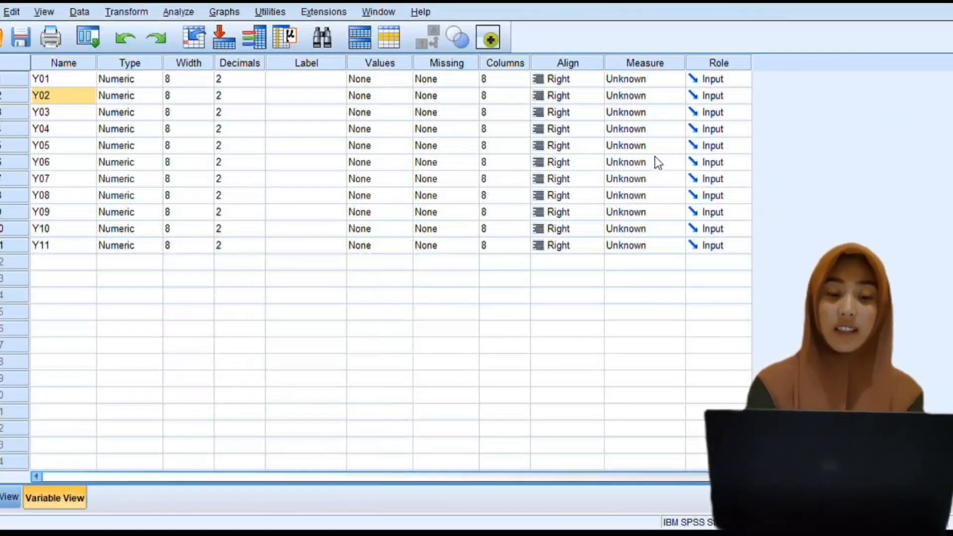
click(60, 243)
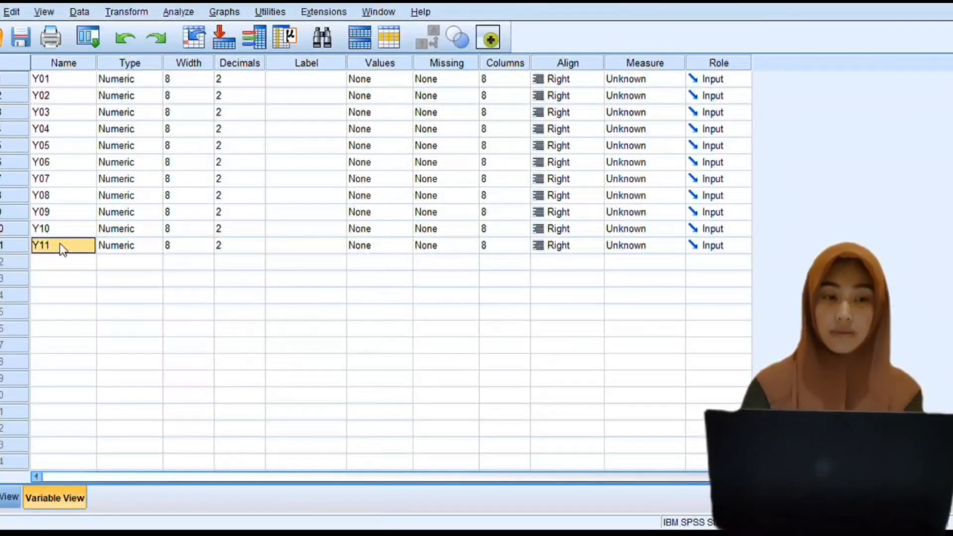
text(TOTAL)
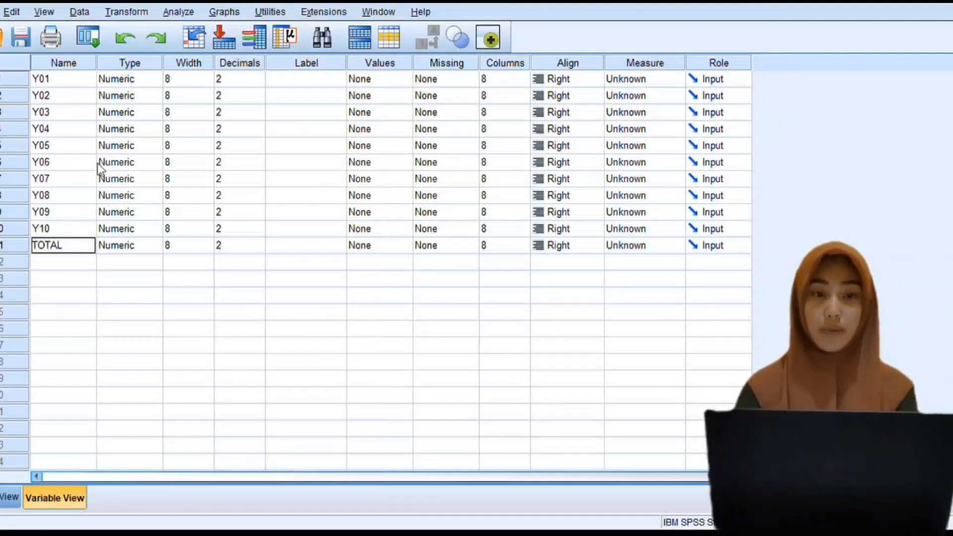
- Return to the Variabel Y data values and open the bivariate correlation analysis
key(ctrl+t)
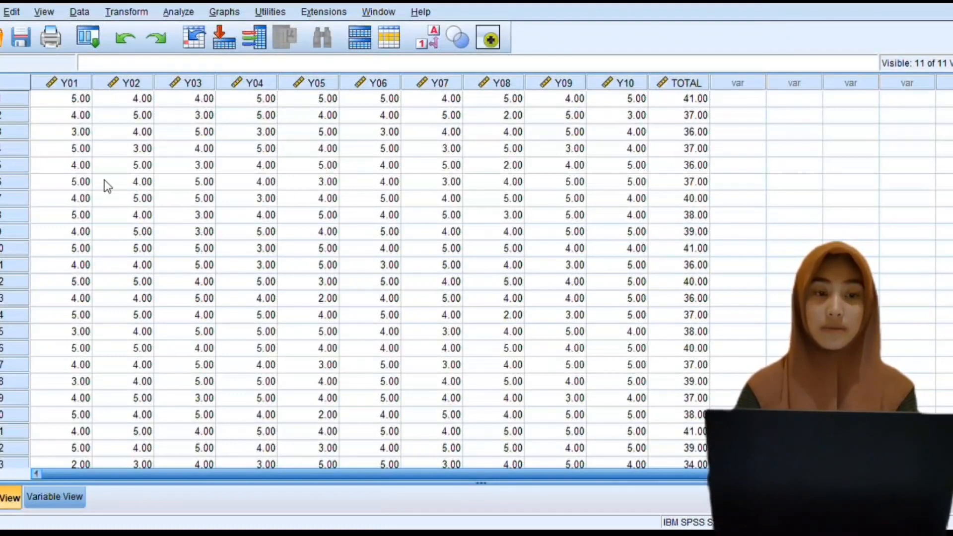
click(175, 14)
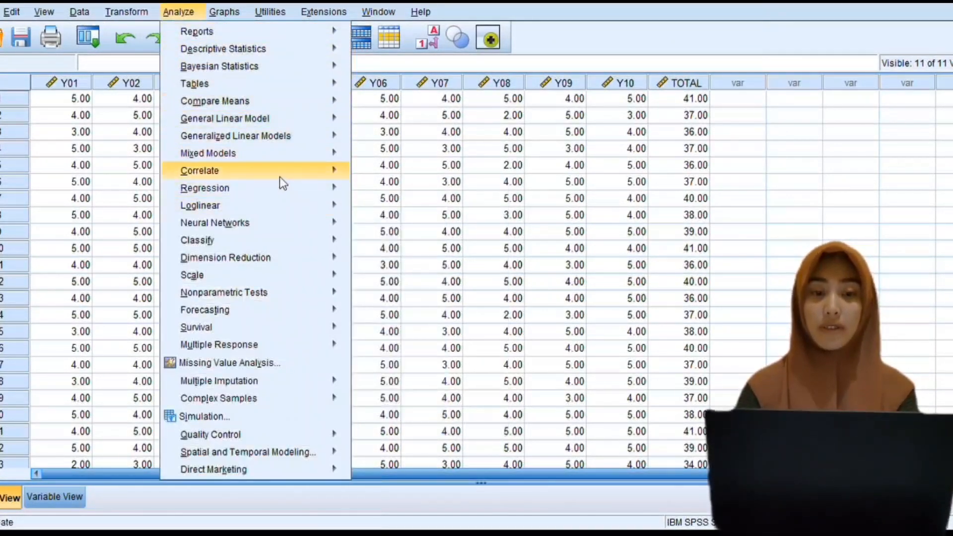
mouse_move(292, 174)
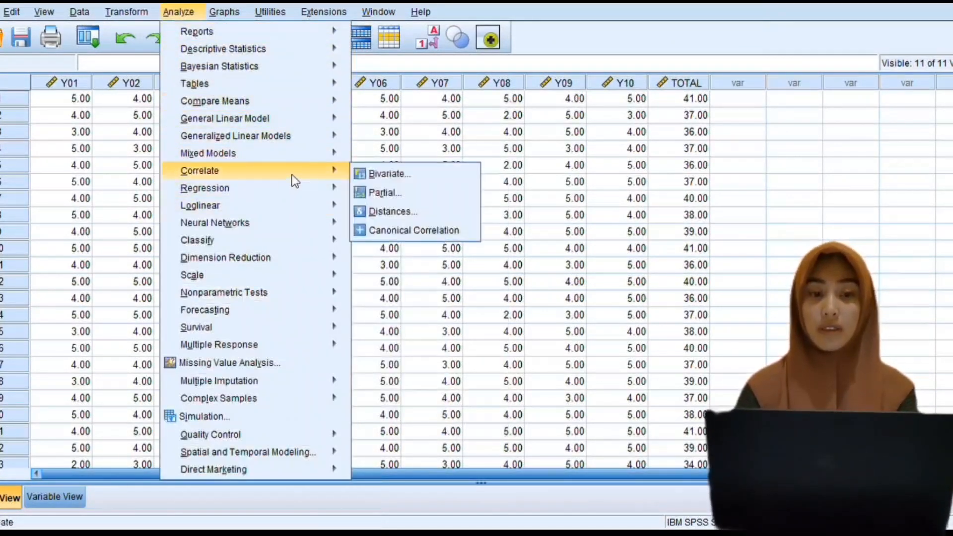
click(367, 176)
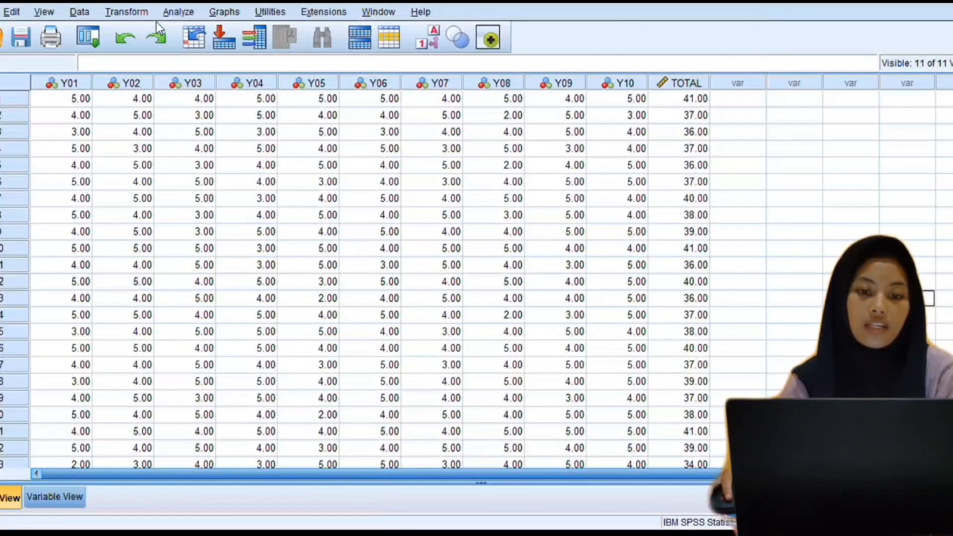
- Set up a reliability analysis with the Alpha model using Y01 through Y10 as items, leaving out TOTAL
click(169, 12)
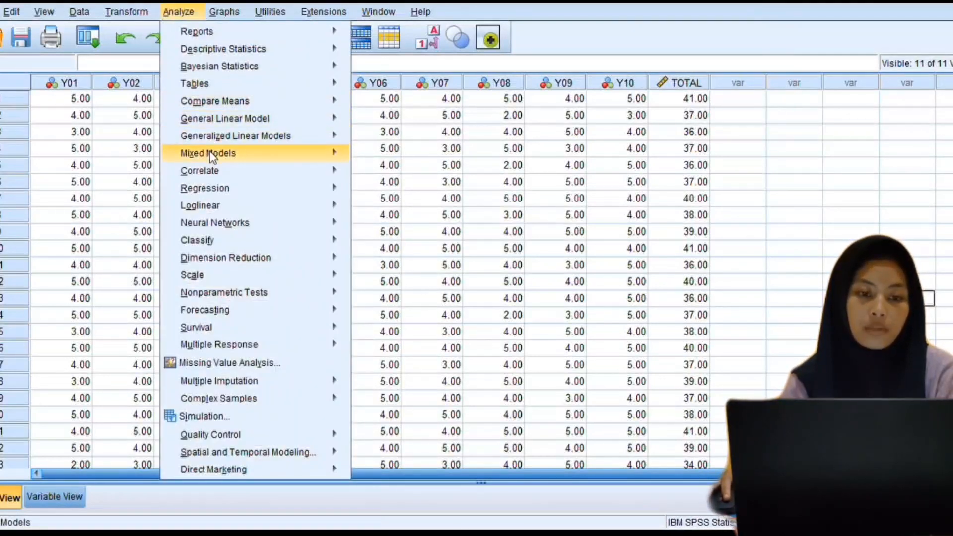
mouse_move(274, 277)
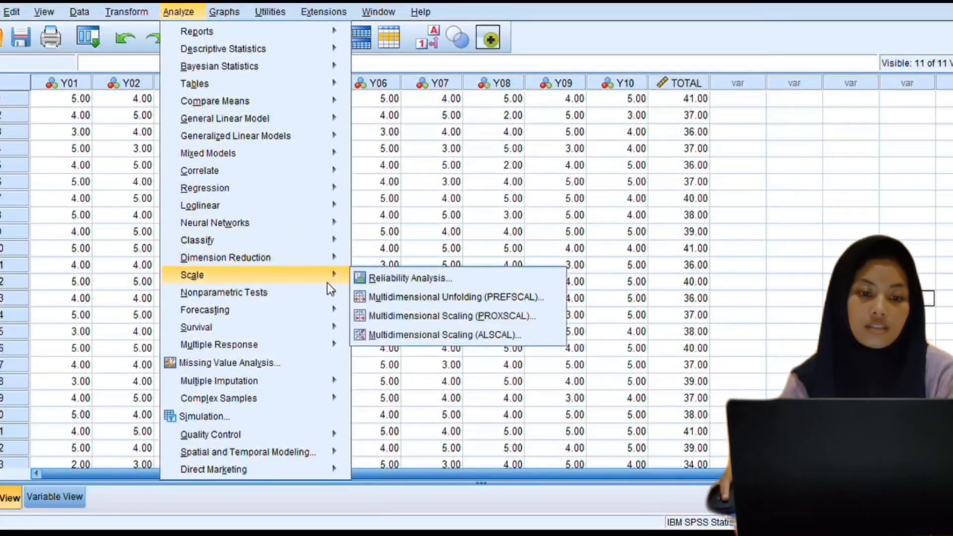
click(516, 276)
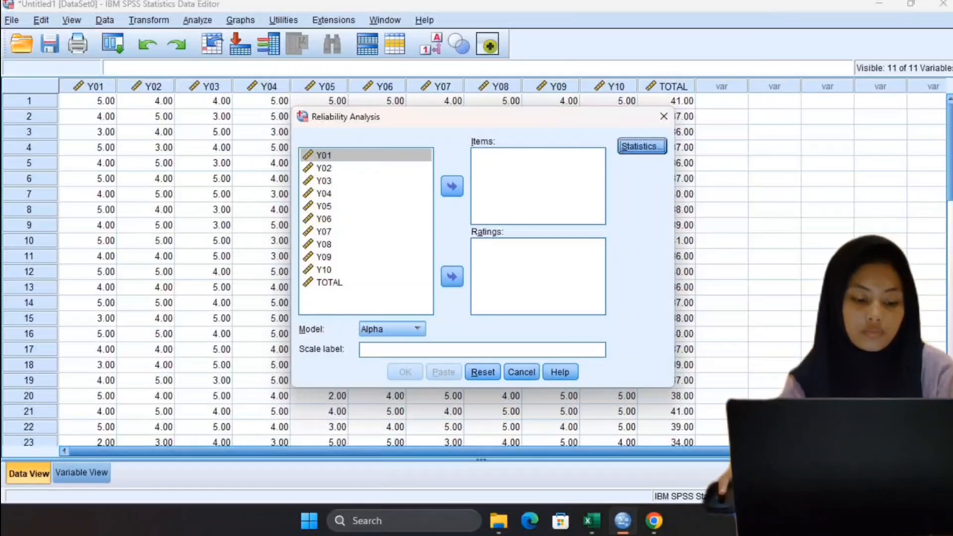
shift+click(325, 270)
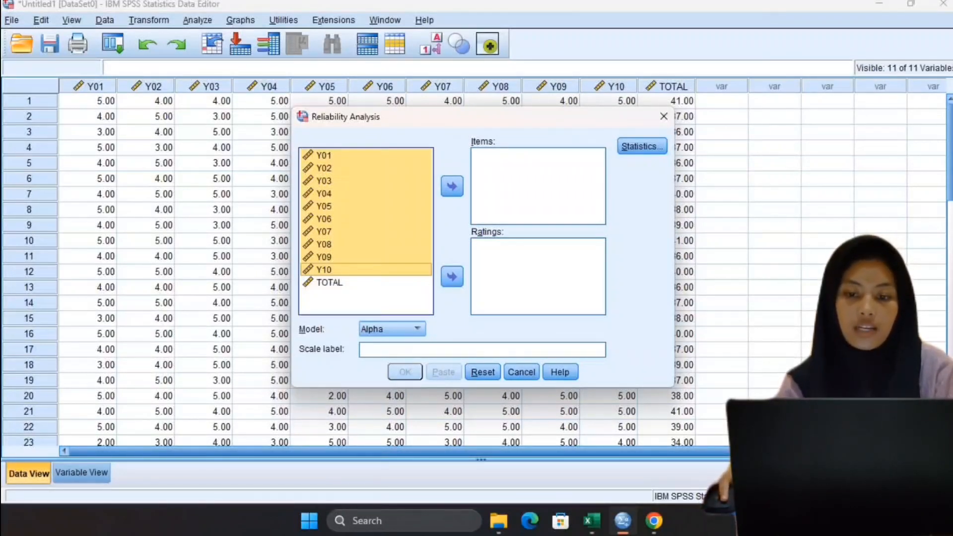
click(452, 187)
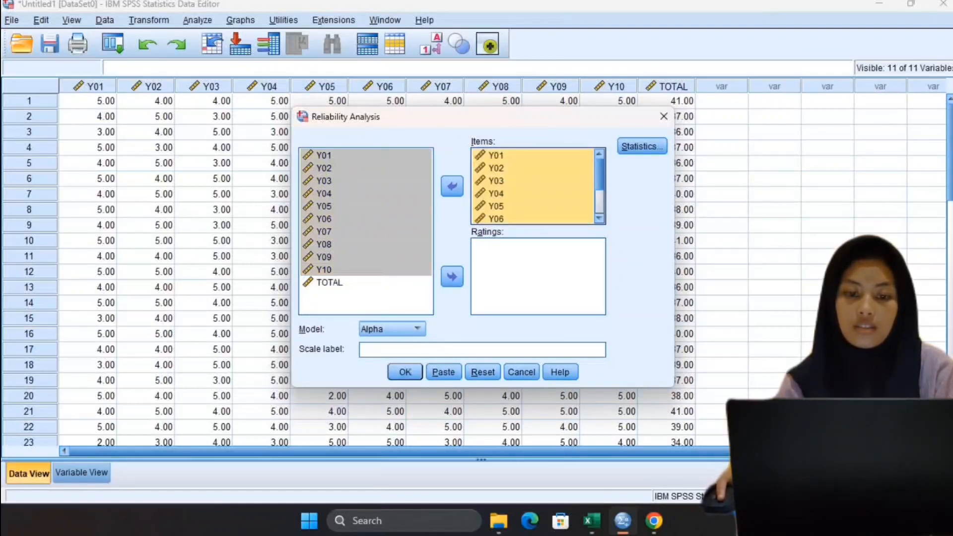
- Include the scale if item deleted descriptives, run the reliability analysis and review its output tables
click(642, 147)
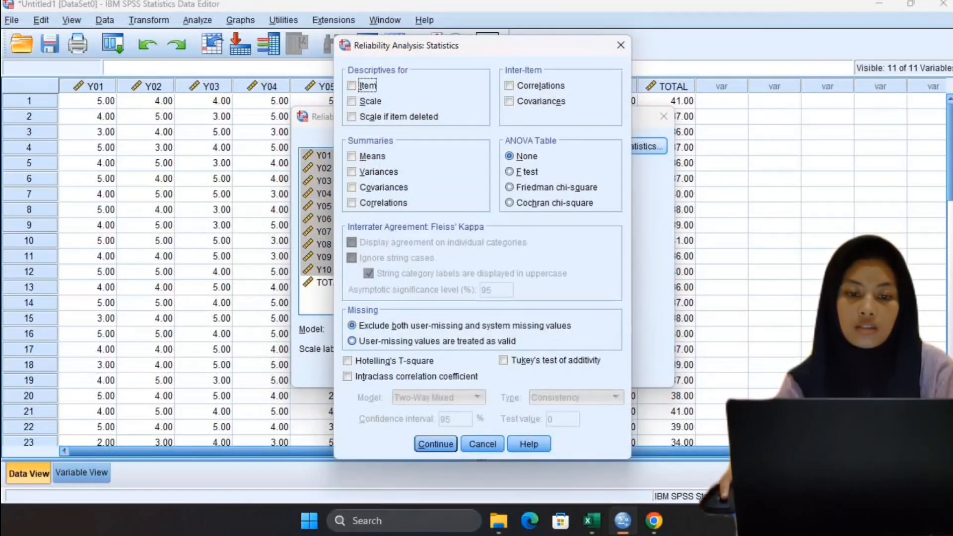
click(352, 117)
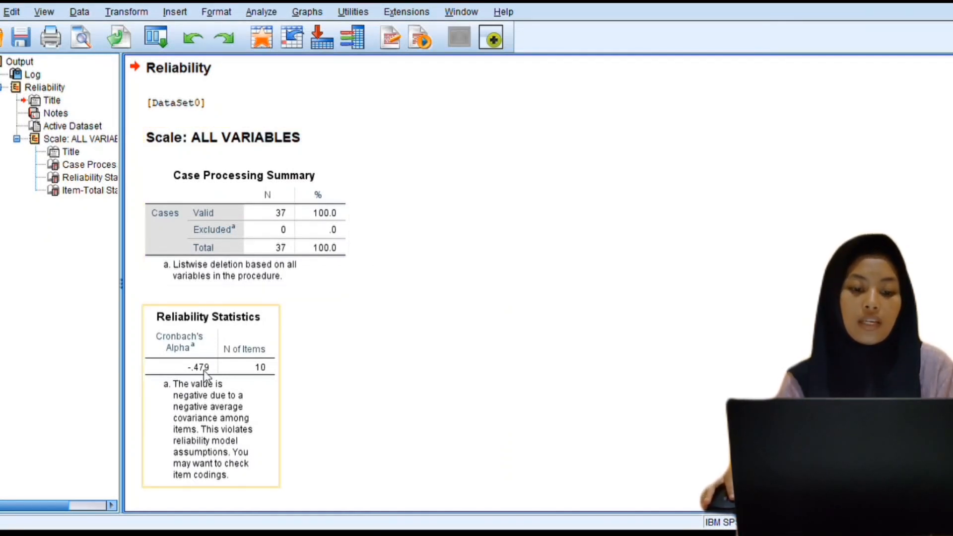
scroll(205, 372, down, 2)
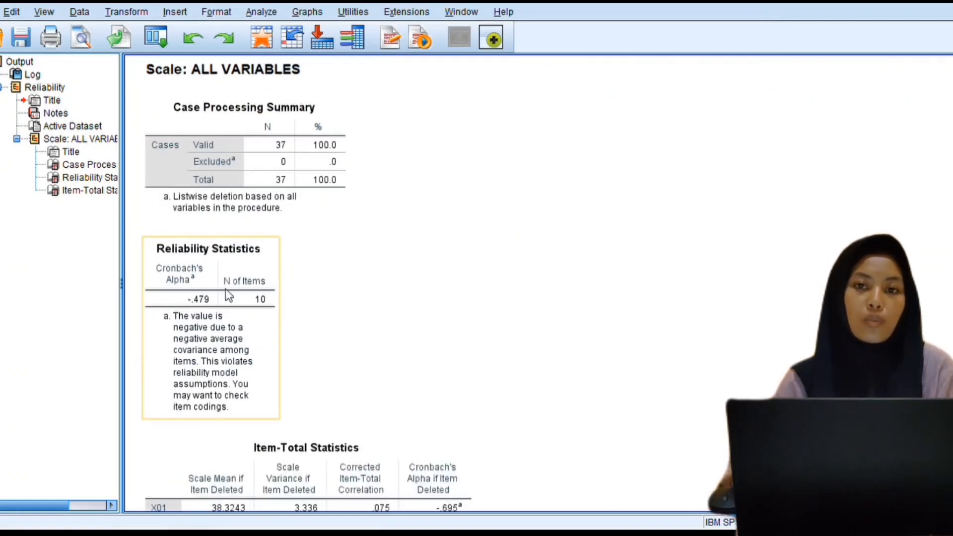